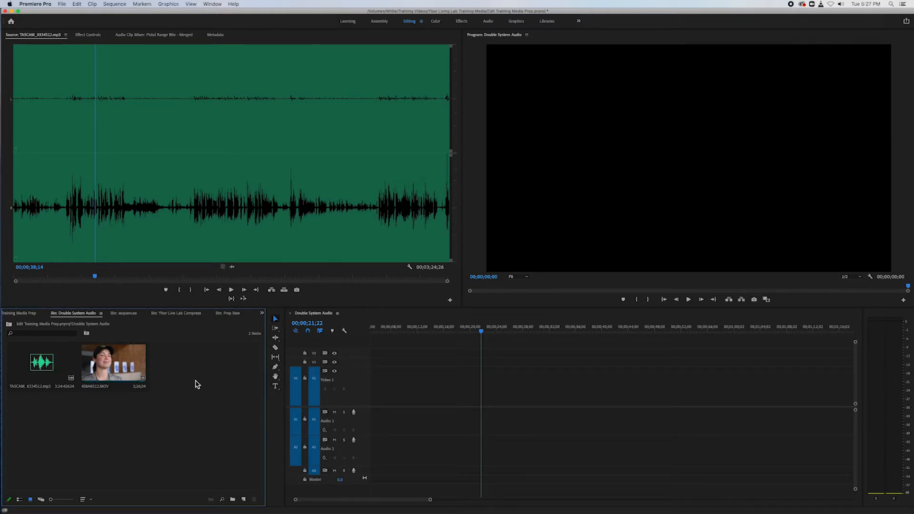
# Step: Examine the TASCAM audio recording and the 458A0512.MOV clip in the source monitor, including the video's own audio waveform
pyautogui.doubleClick(43, 366)
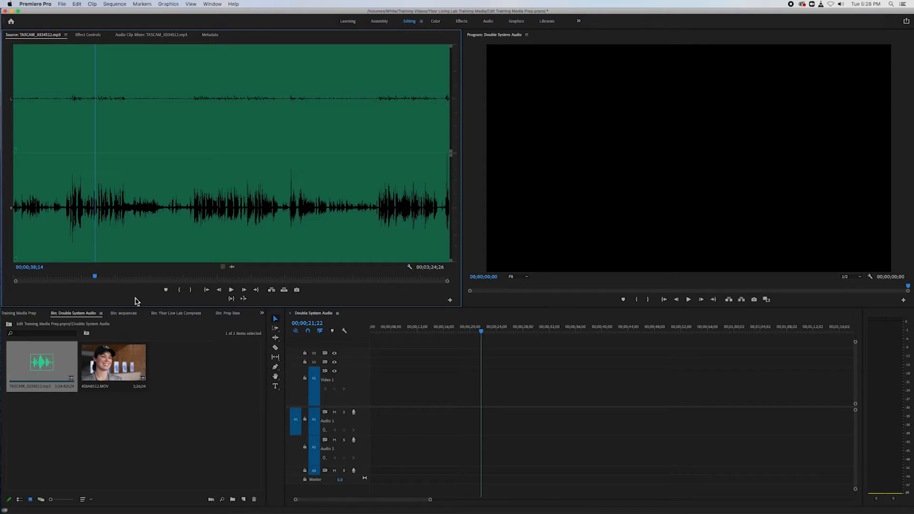
pyautogui.click(127, 365)
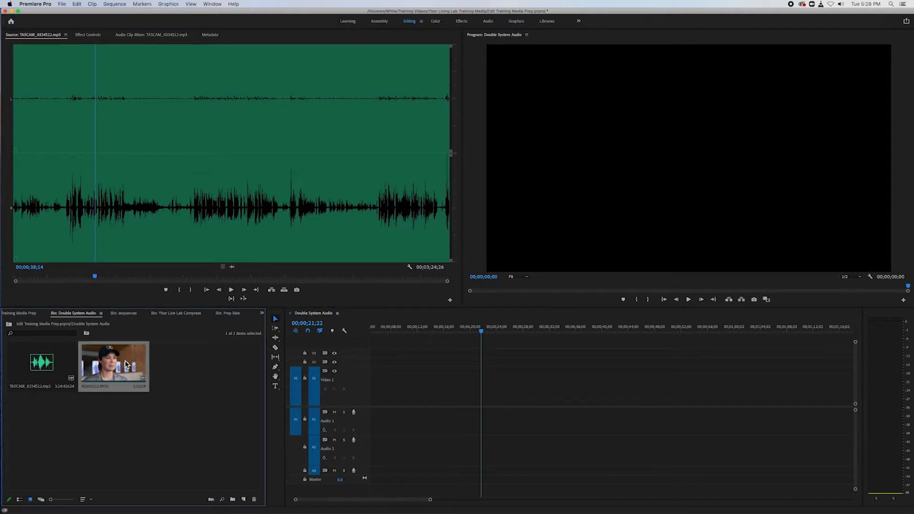
pyautogui.doubleClick(126, 365)
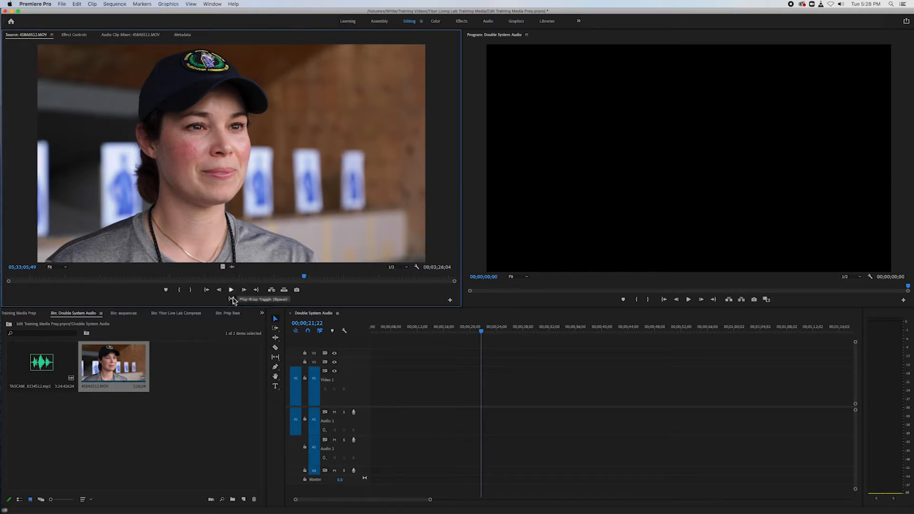
pyautogui.click(233, 267)
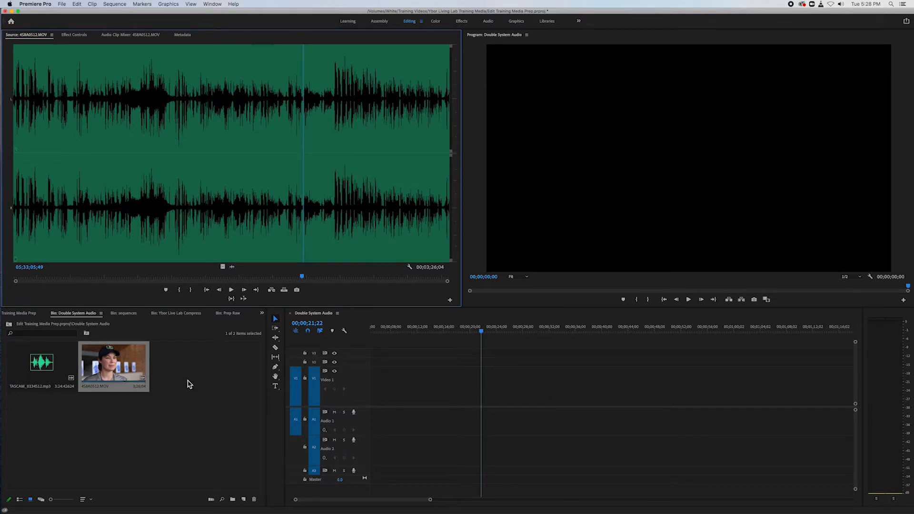
pyautogui.click(222, 267)
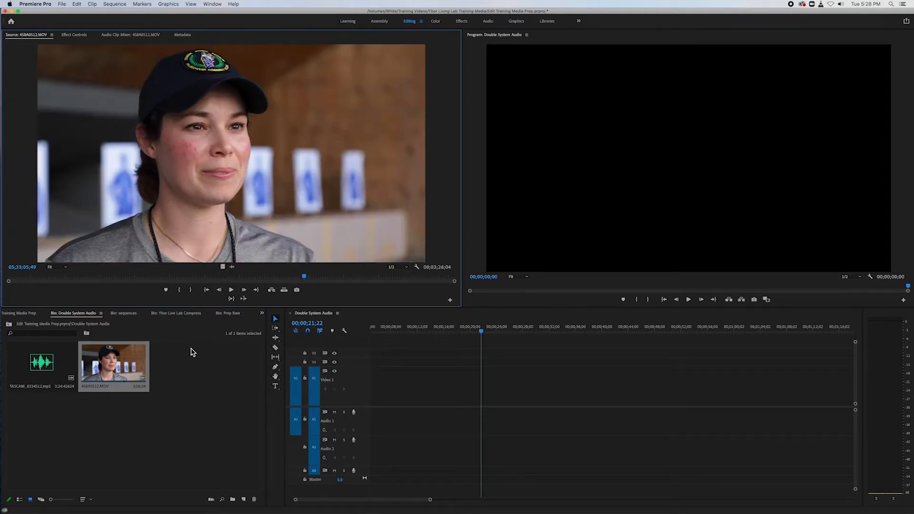
# Step: Merge the TASCAM audio with the video clip, synchronising by audio on track channel 2 and removing the audio from the AV clip
pyautogui.moveTo(194, 353); pyautogui.dragTo(44, 390)
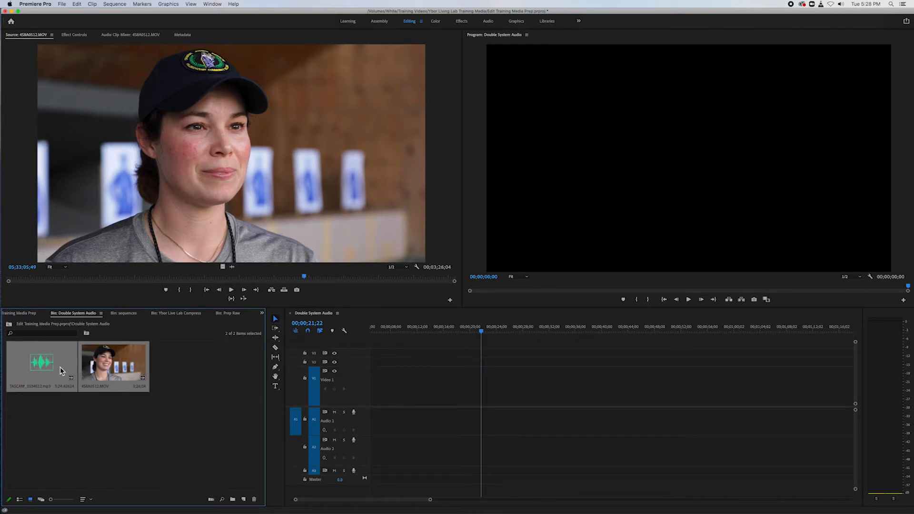
pyautogui.rightClick(60, 366)
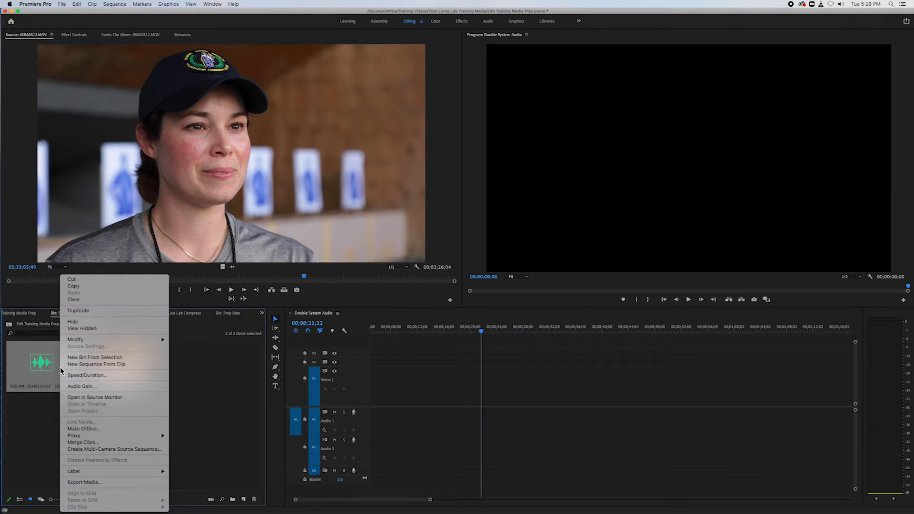
pyautogui.click(108, 442)
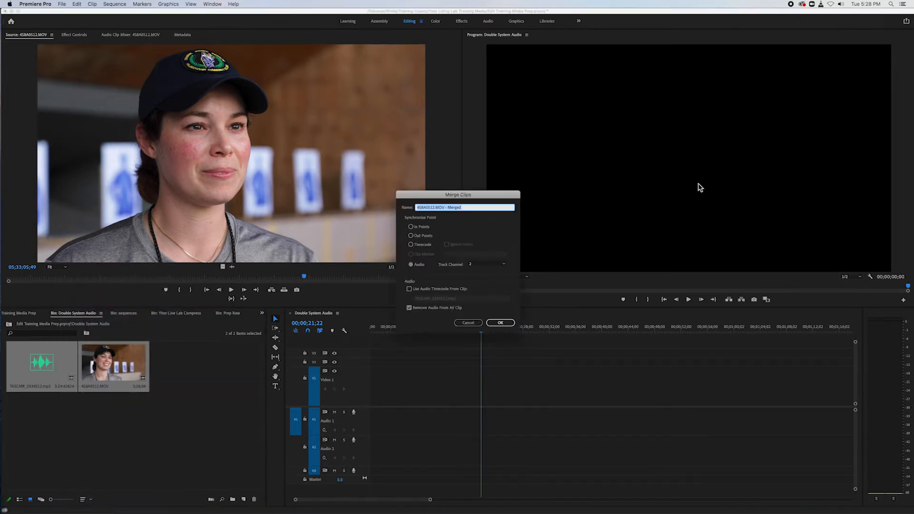
pyautogui.moveTo(483, 196); pyautogui.dragTo(496, 229)
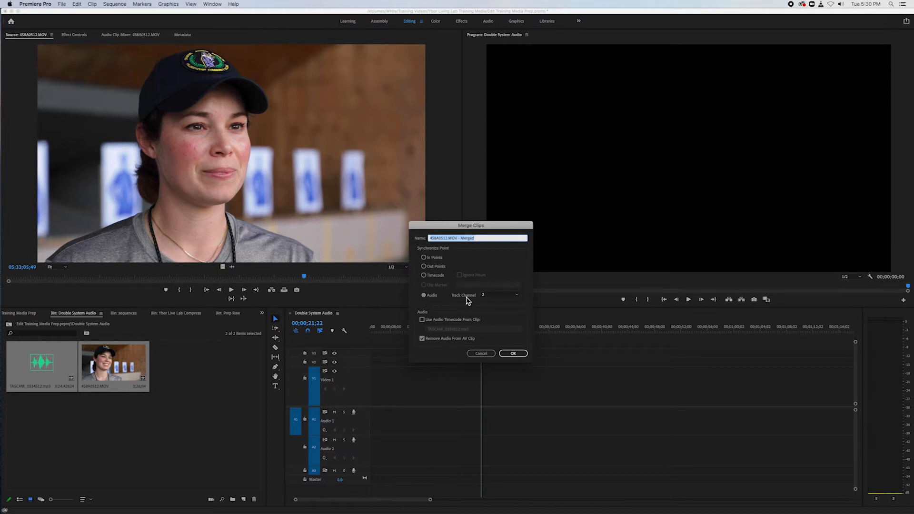
pyautogui.click(516, 296)
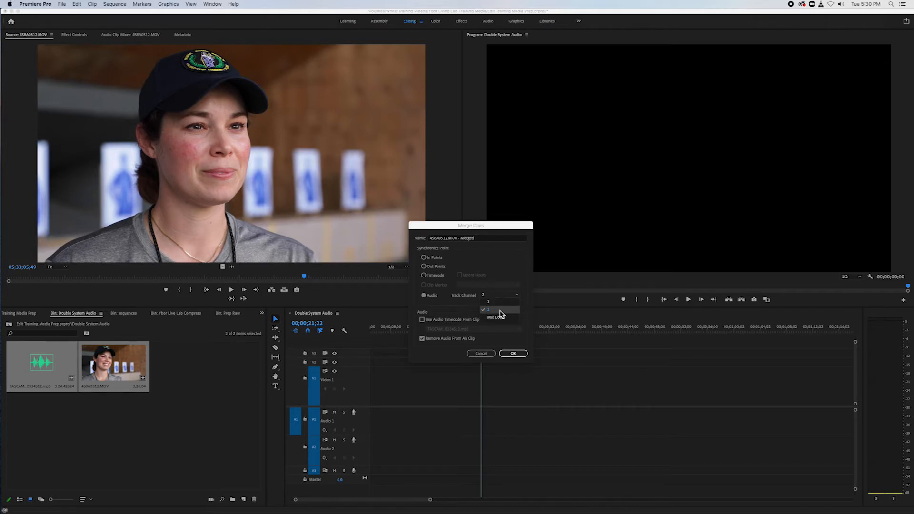
pyautogui.click(499, 310)
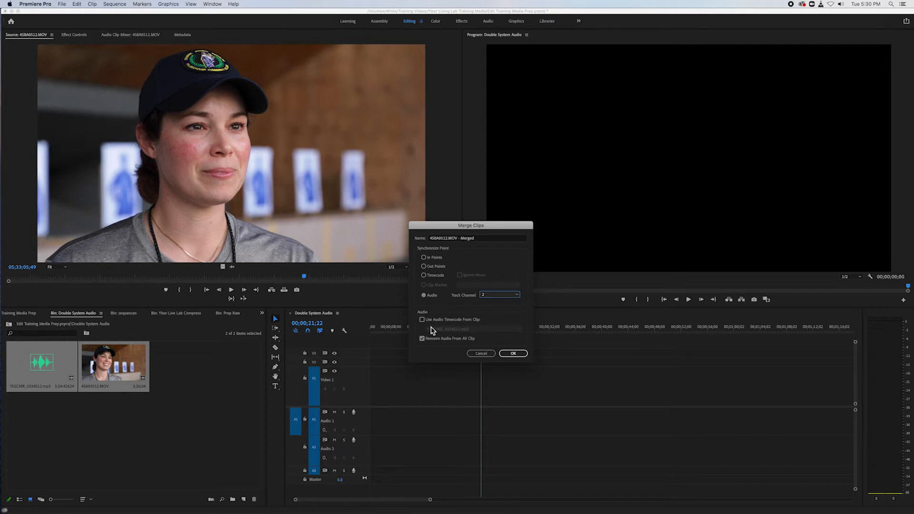
pyautogui.click(422, 338)
pyautogui.click(514, 353)
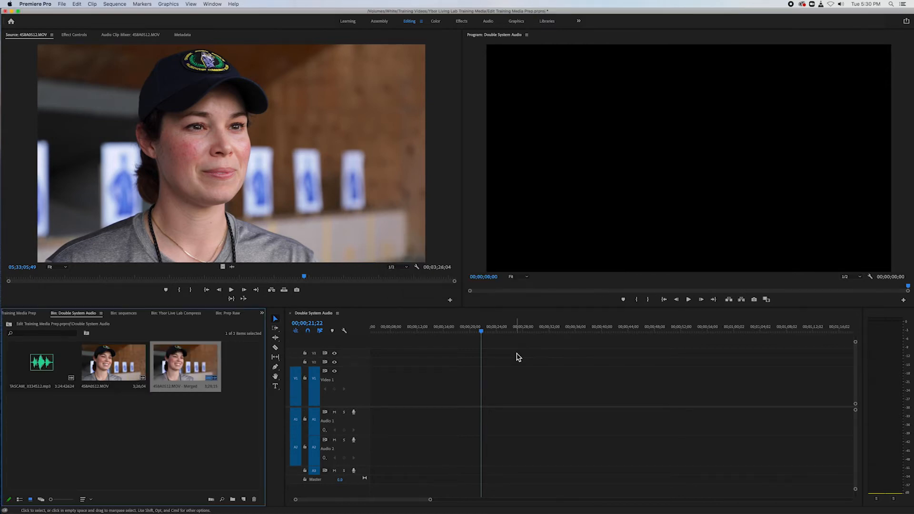
# Step: Open the merged clip in the source monitor and raise the system sound volume
pyautogui.click(200, 402)
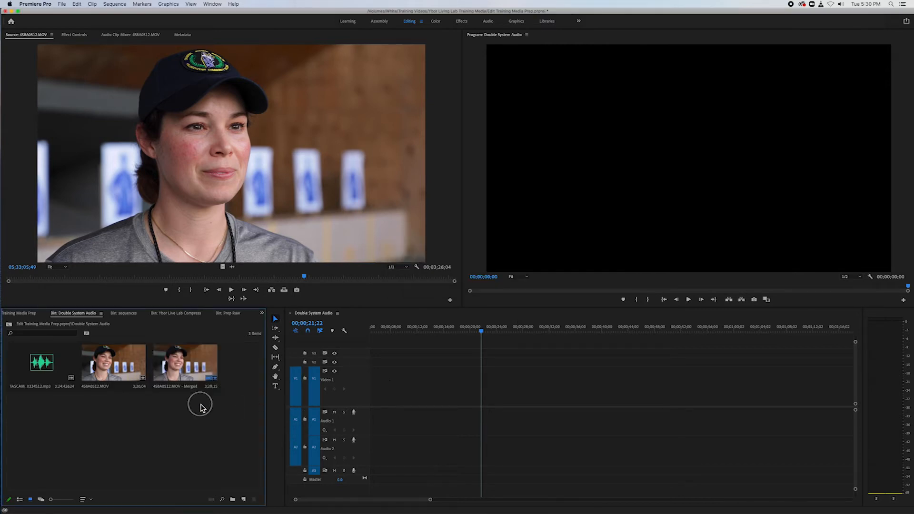
pyautogui.doubleClick(193, 360)
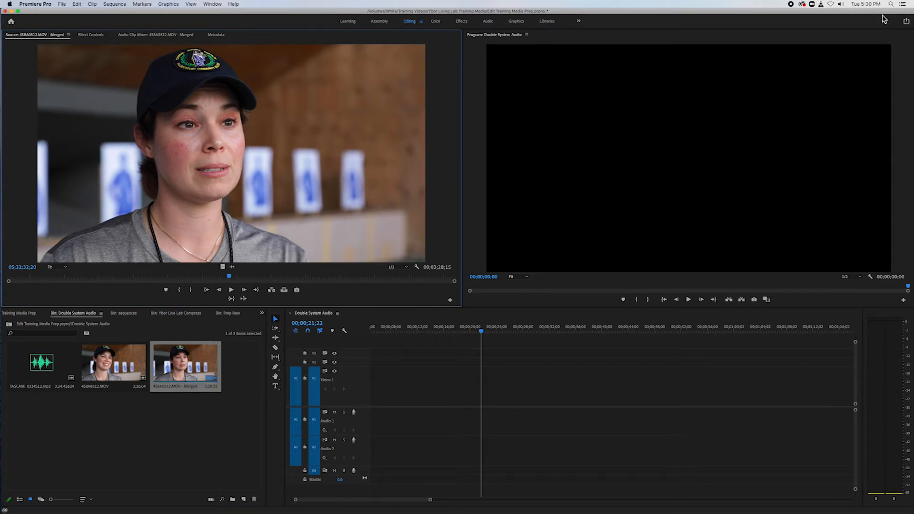
pyautogui.click(841, 4)
pyautogui.moveTo(873, 20); pyautogui.dragTo(889, 19)
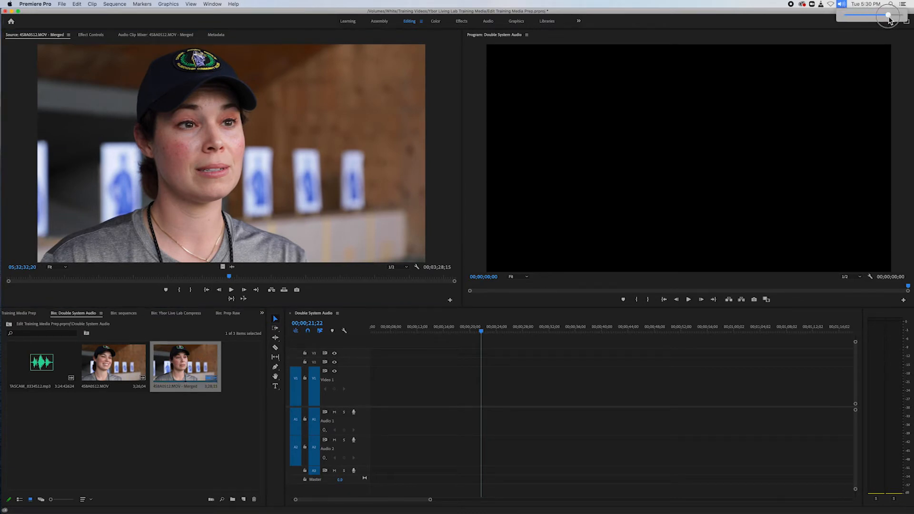
# Step: Play and scrub through the merged clip in the source monitor to check its audio sync and locate the bite
pyautogui.click(231, 290)
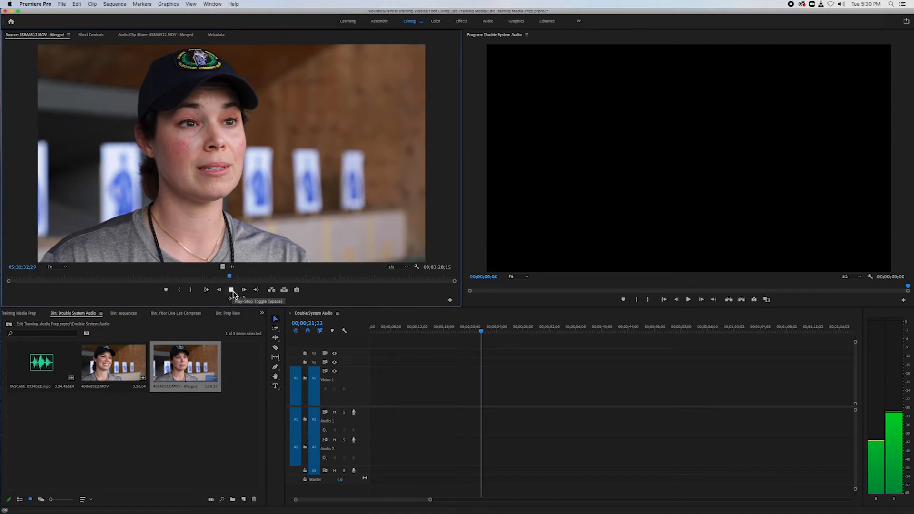
pyautogui.click(141, 279)
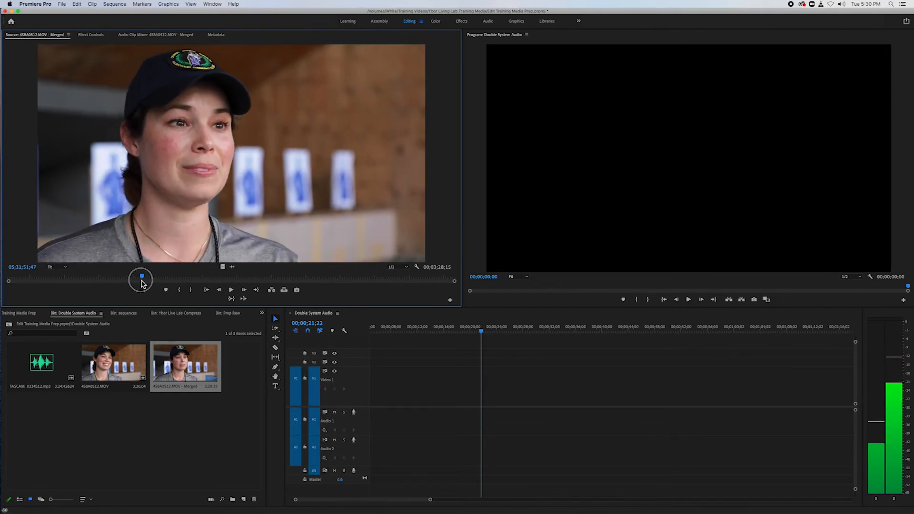
pyautogui.press('space')
pyautogui.press('space')
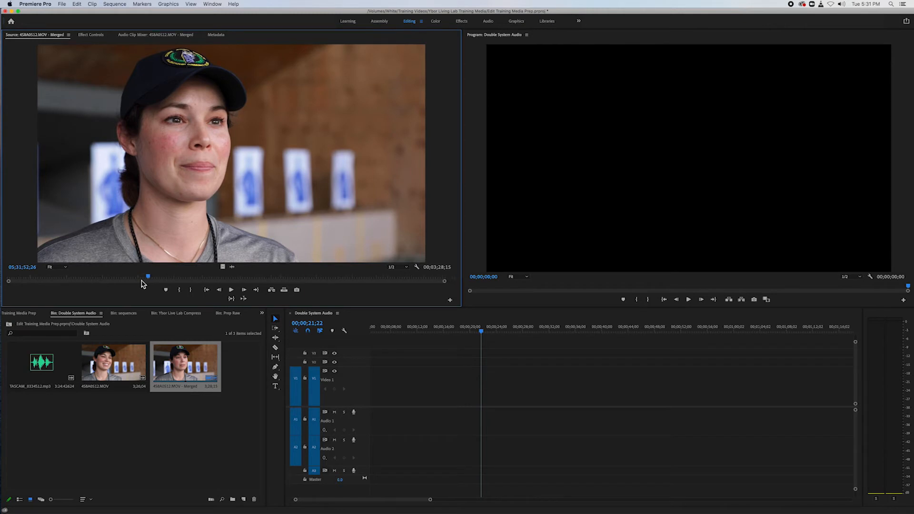
pyautogui.click(179, 291)
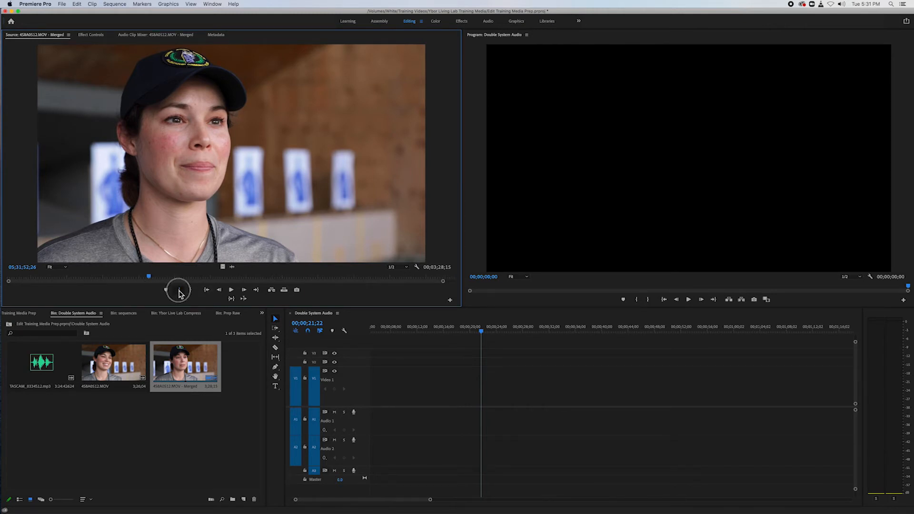
pyautogui.click(156, 278)
pyautogui.moveTo(157, 279)
pyautogui.mouseDown()
pyautogui.moveTo(187, 279)
pyautogui.moveTo(149, 279)
pyautogui.moveTo(204, 279)
pyautogui.moveTo(164, 283)
pyautogui.mouseUp()
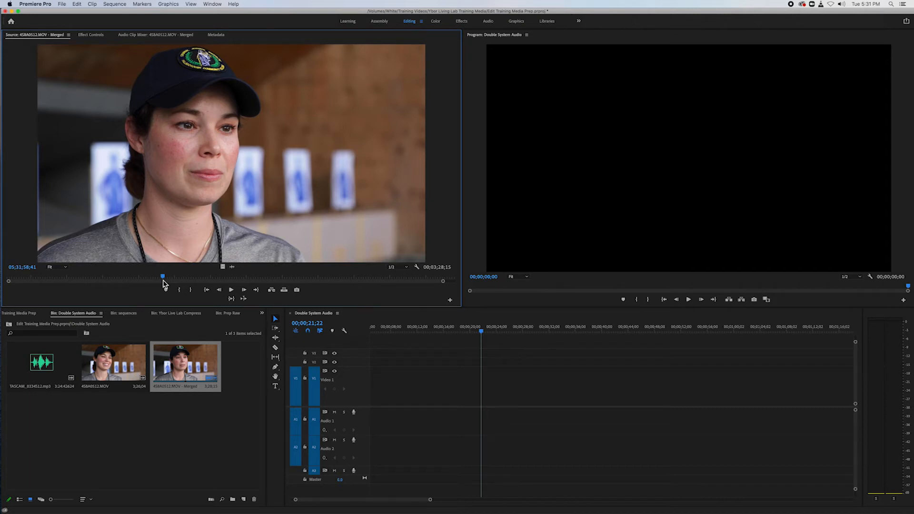
pyautogui.click(158, 279)
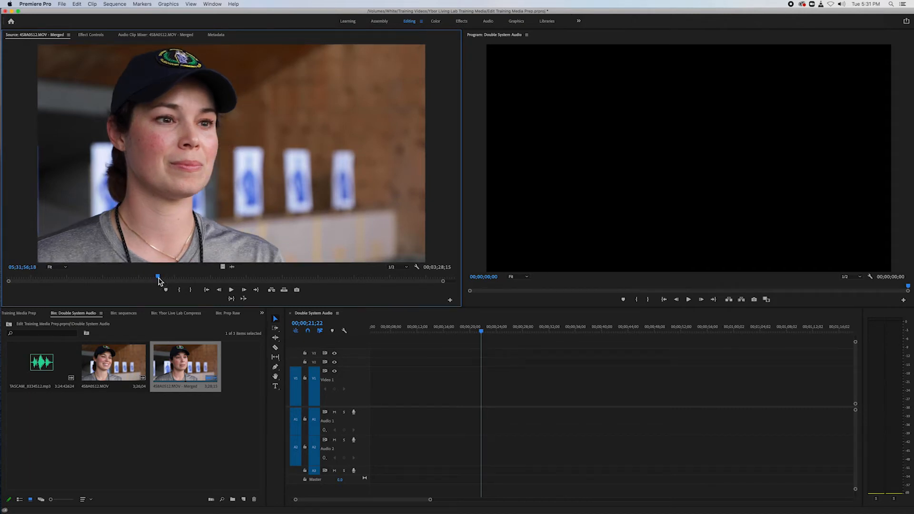
# Step: Rename the merged clip in the bin as "Gun Range Double System Bite.MOV - Merged"
pyautogui.click(174, 386)
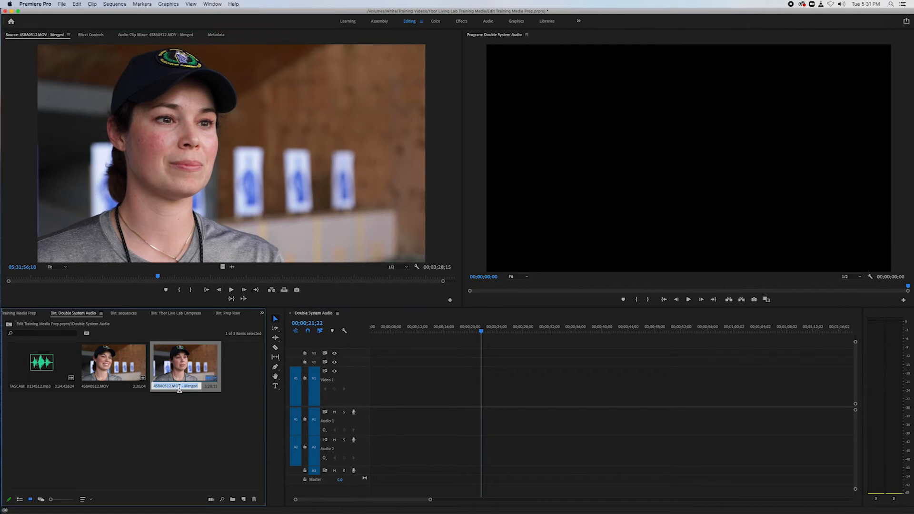
pyautogui.click(170, 387)
pyautogui.moveTo(172, 387); pyautogui.dragTo(148, 385)
pyautogui.write('Gun Ran')
pyautogui.write('ge')
pyautogui.write('Double System')
pyautogui.write('Bite.MOV - M')
pyautogui.click(188, 438)
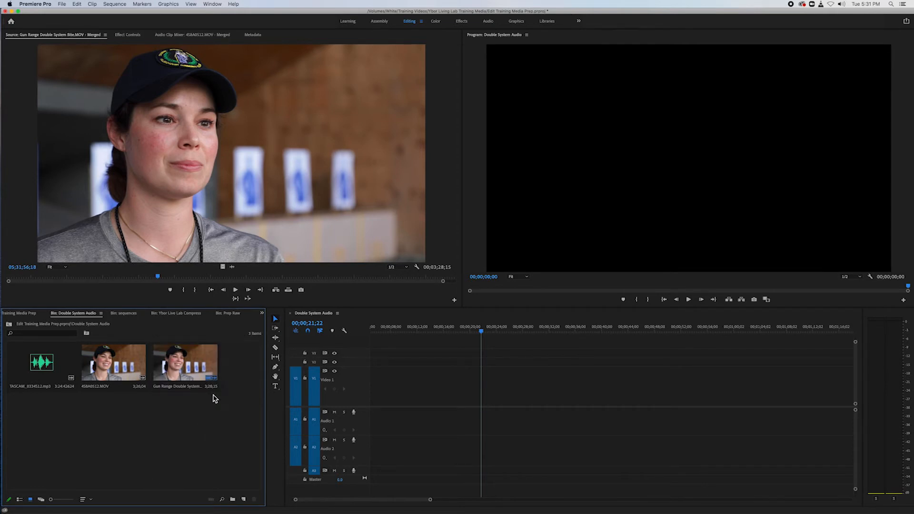
# Step: Open the renamed merged clip in the source monitor and mark an In point at about 05;31;53;55
pyautogui.doubleClick(186, 364)
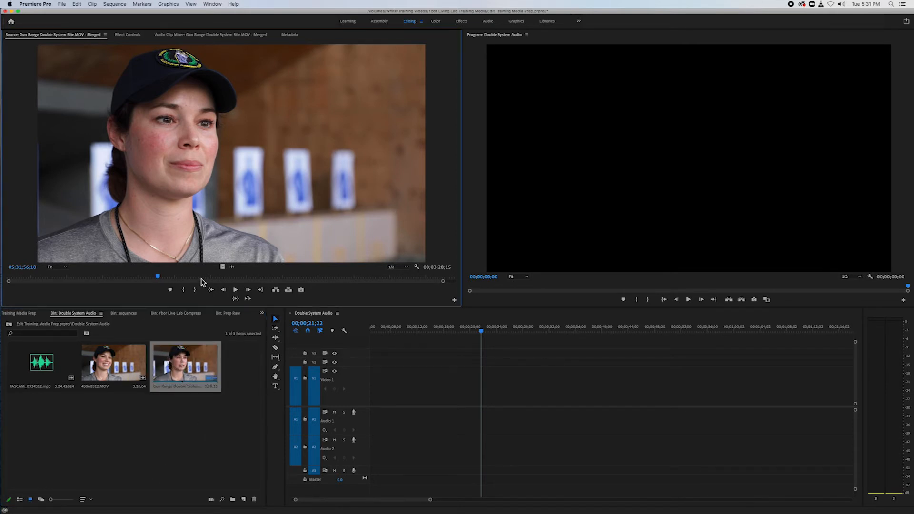
pyautogui.moveTo(158, 276); pyautogui.dragTo(153, 277)
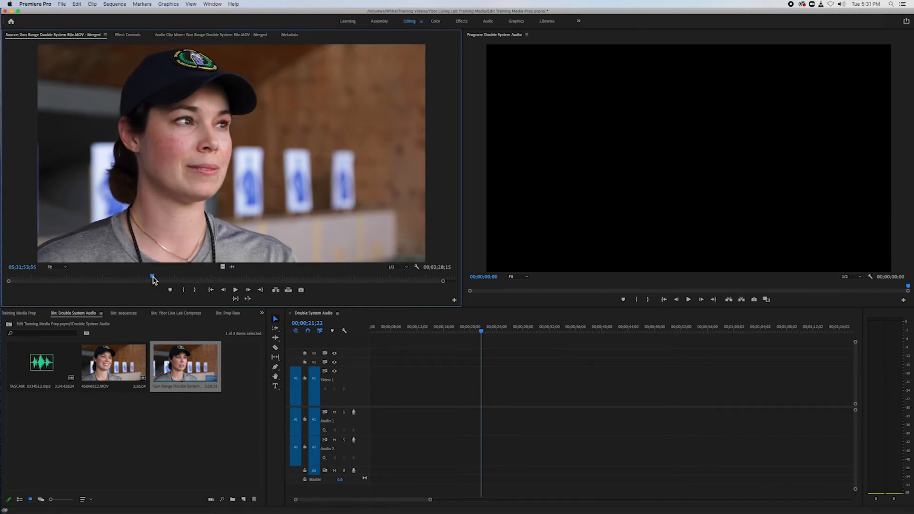
pyautogui.press('i')
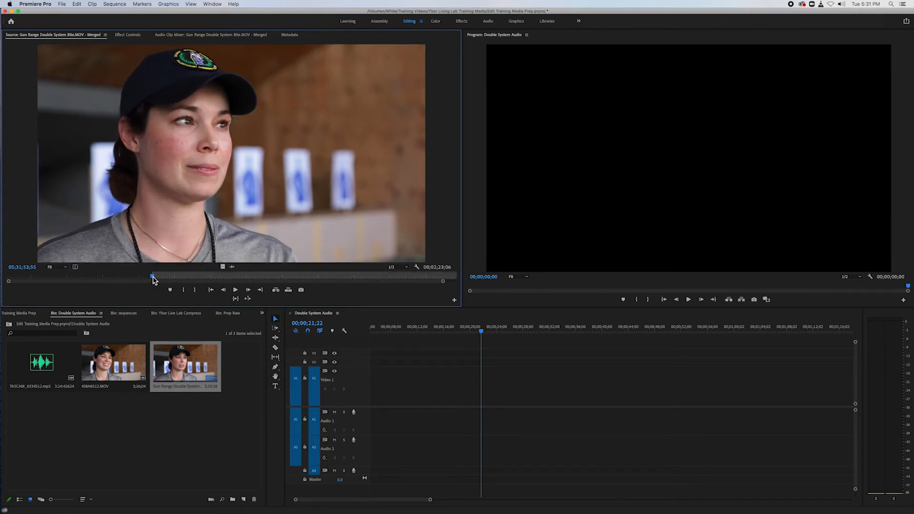
pyautogui.press('Left')
pyautogui.press('Left')
pyautogui.press('Left')
pyautogui.press('Left')
pyautogui.press('Left')
pyautogui.press('Left')
pyautogui.press('Left')
pyautogui.press('Left')
pyautogui.press('Left')
pyautogui.press('Left')
pyautogui.press('Left')
pyautogui.press('Left')
pyautogui.press('Left')
pyautogui.press('Left')
pyautogui.press('Left')
pyautogui.press('Left')
# Step: Mark an Out point on the merged clip at about 05;32;37;06
pyautogui.click(152, 277)
pyautogui.moveTo(152, 277); pyautogui.dragTo(172, 277)
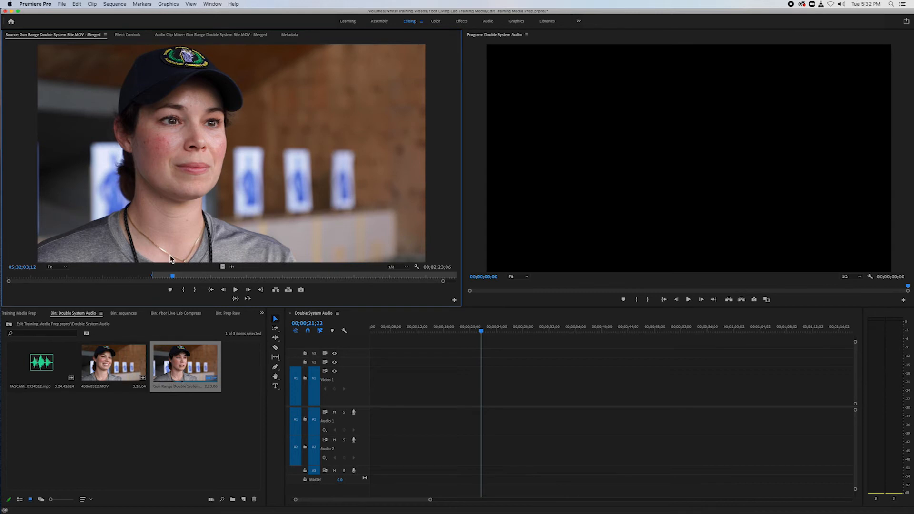
pyautogui.moveTo(172, 277); pyautogui.dragTo(246, 279)
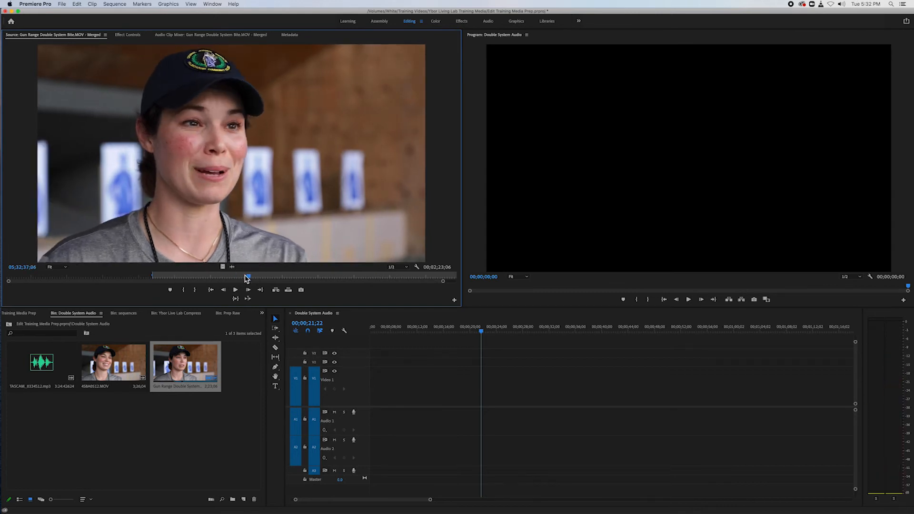
pyautogui.press('o')
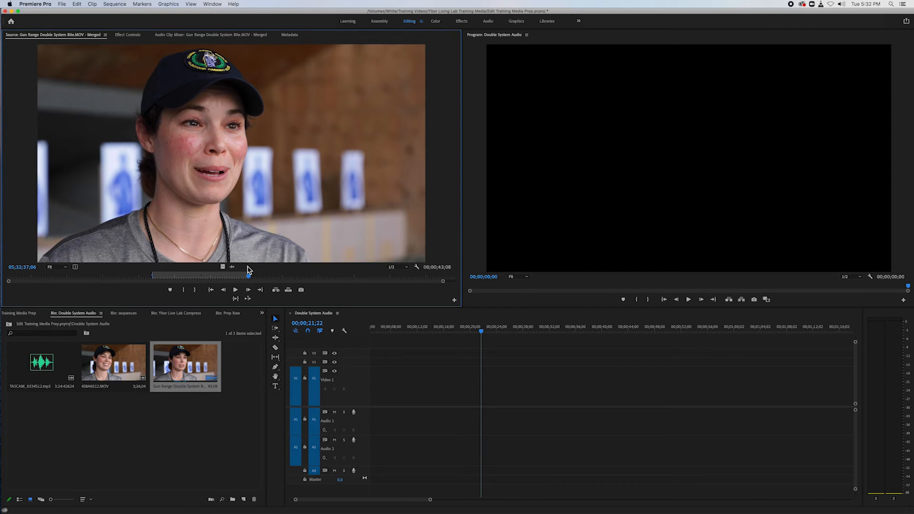
# Step: Overwrite the marked range of the merged clip into the Double System Audio sequence and move it to the sequence start
pyautogui.press('.')
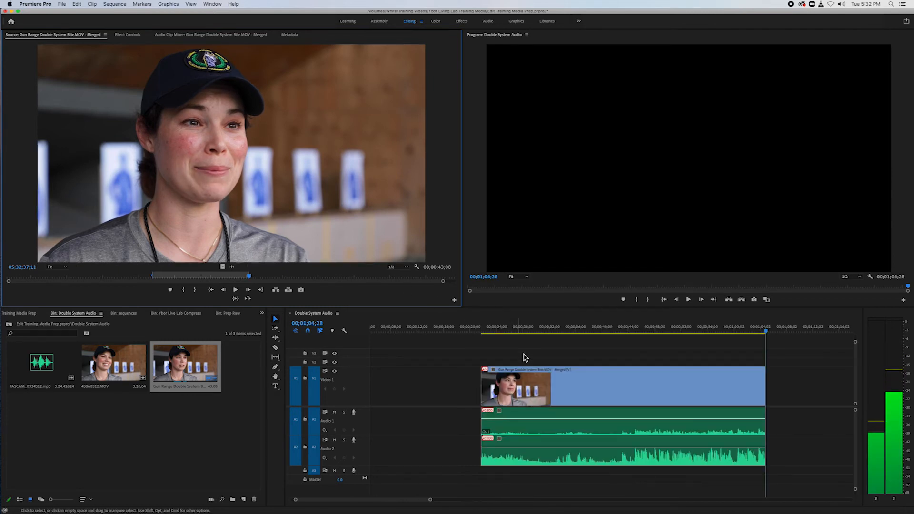
pyautogui.click(541, 375)
pyautogui.moveTo(541, 374); pyautogui.dragTo(418, 378)
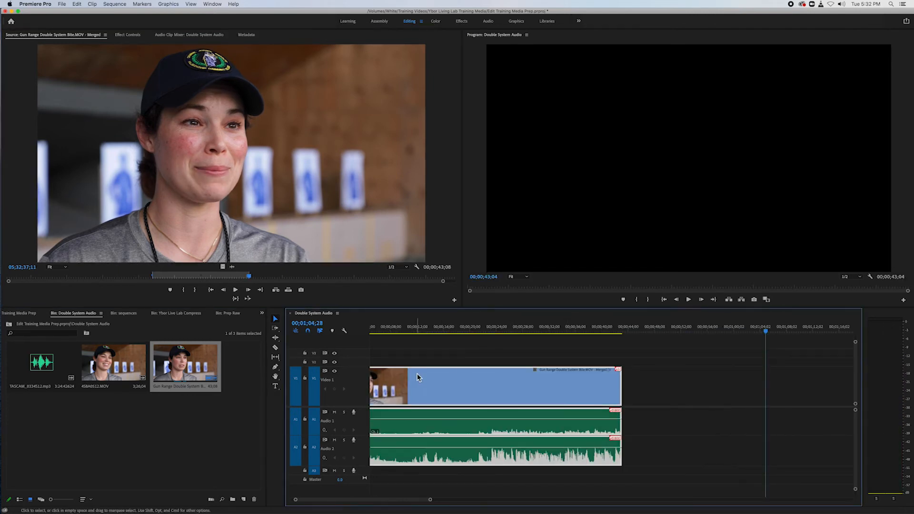
pyautogui.hscroll(-2, 499, 362)
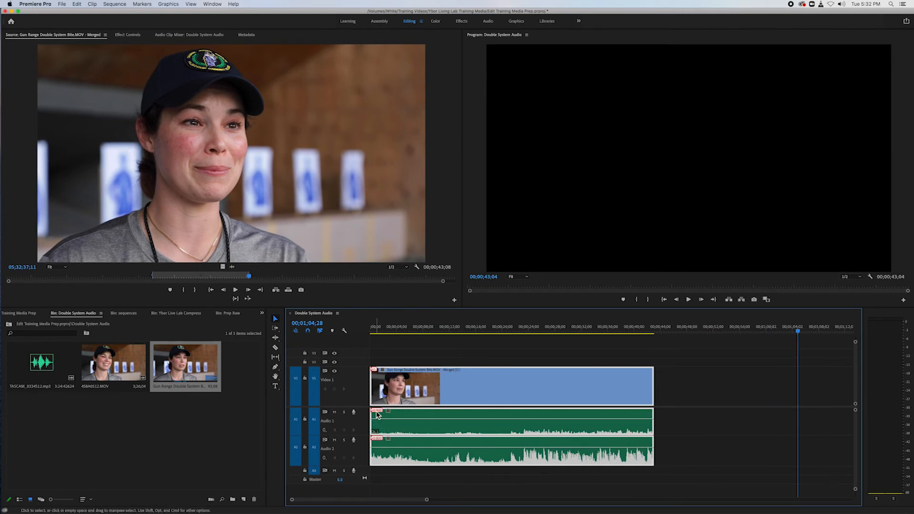
# Step: Play the sequence from near its start and skip further into the clip to check the synced audio
pyautogui.click(389, 333)
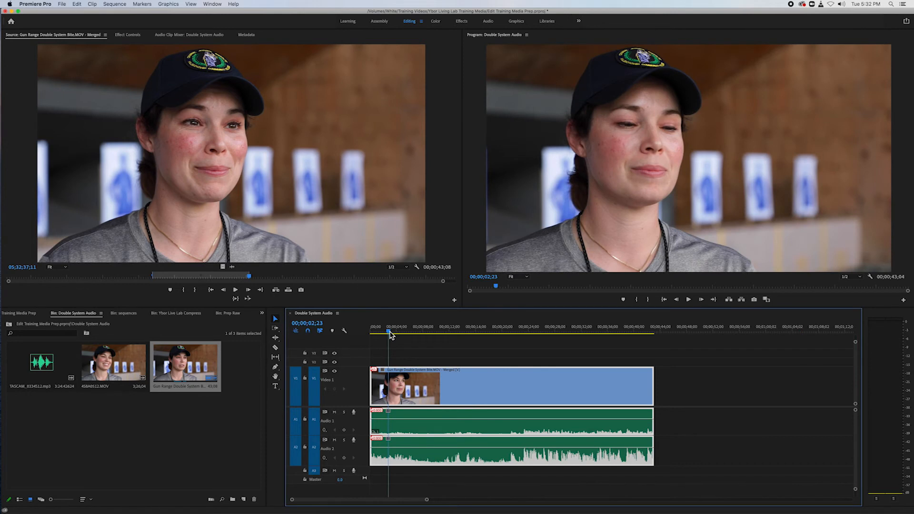
pyautogui.press('space')
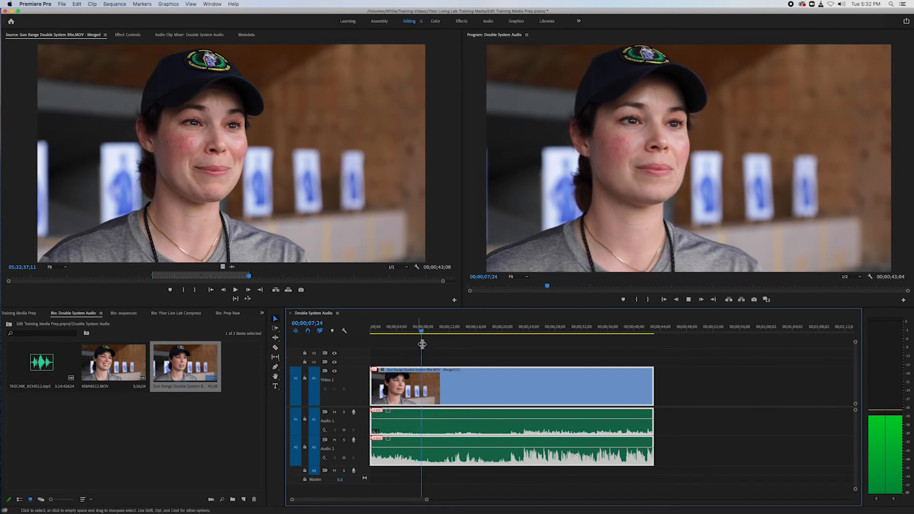
pyautogui.moveTo(425, 335); pyautogui.dragTo(535, 343)
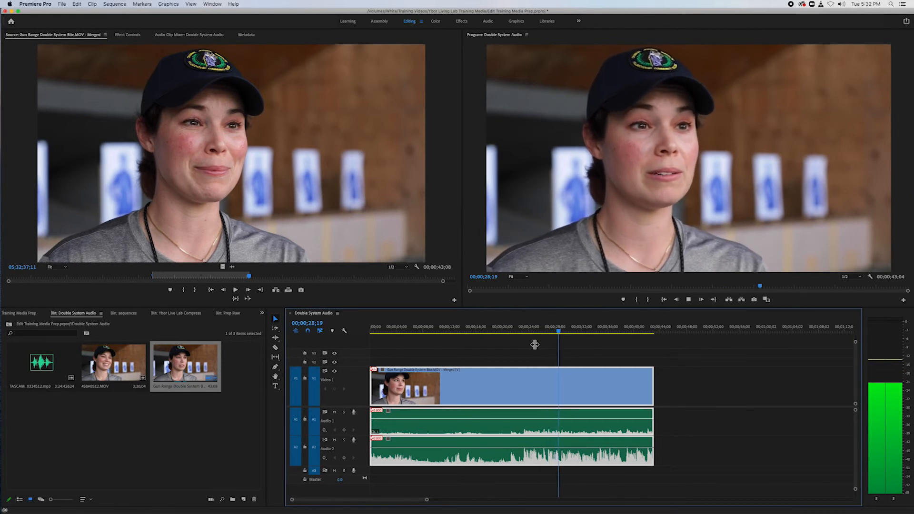
# Step: Stop playback and slip both audio tracks of the merged clip into sync with its video
pyautogui.press('space')
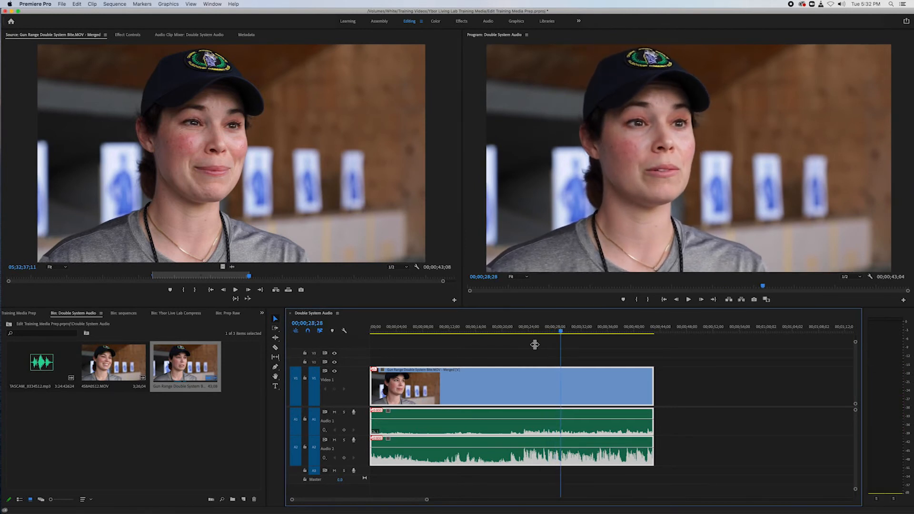
pyautogui.rightClick(380, 415)
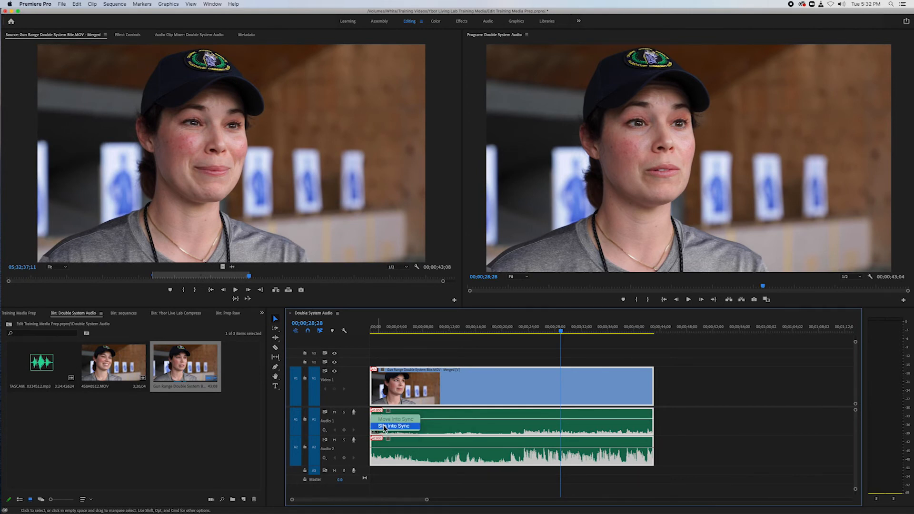
pyautogui.click(385, 426)
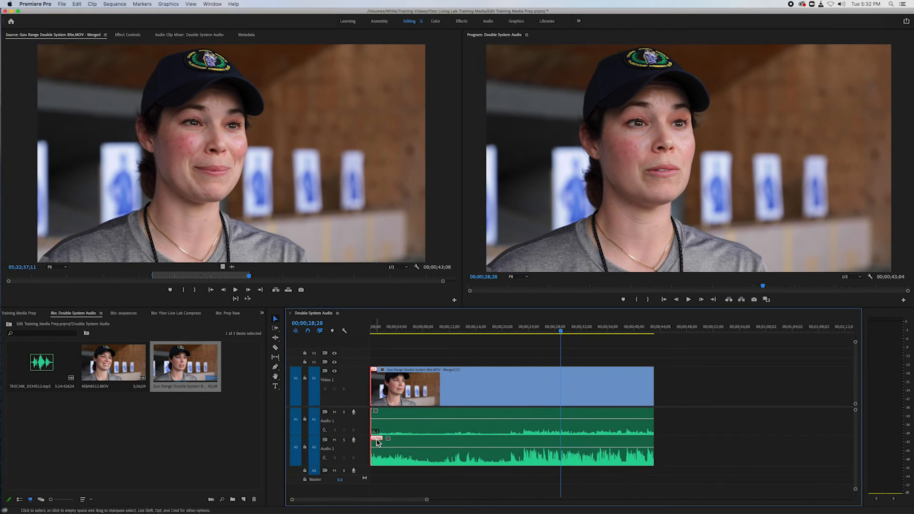
pyautogui.rightClick(377, 439)
pyautogui.click(388, 453)
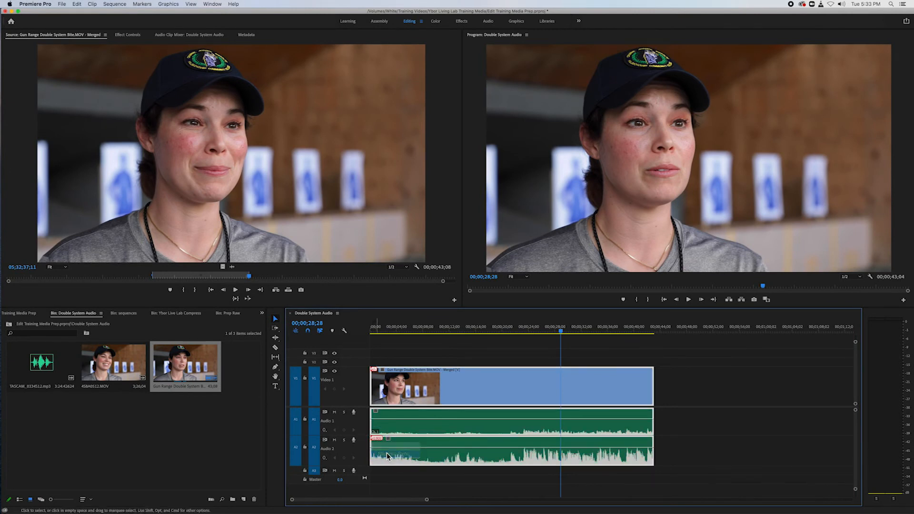
# Step: Play the sequence from about 00;00;21;20 and scrub between roughly 19 and 25 seconds to check the audio sync
pyautogui.click(405, 328)
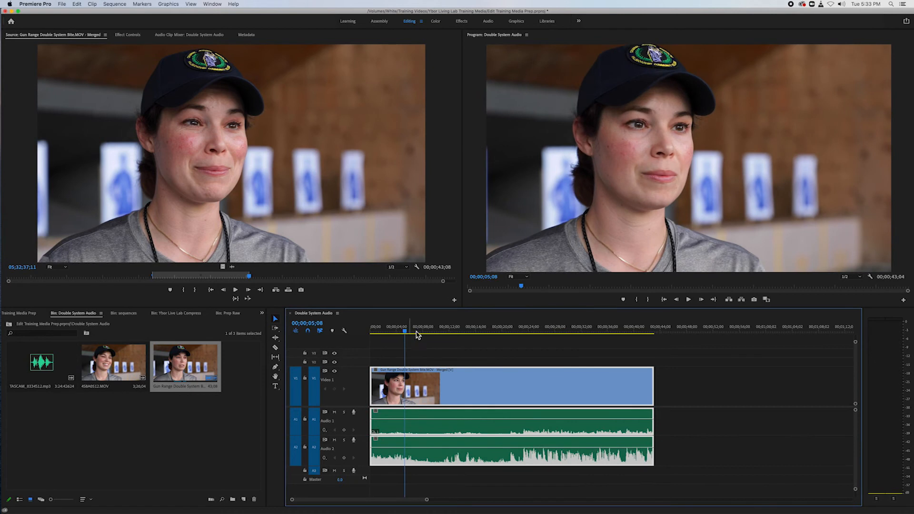
pyautogui.click(515, 332)
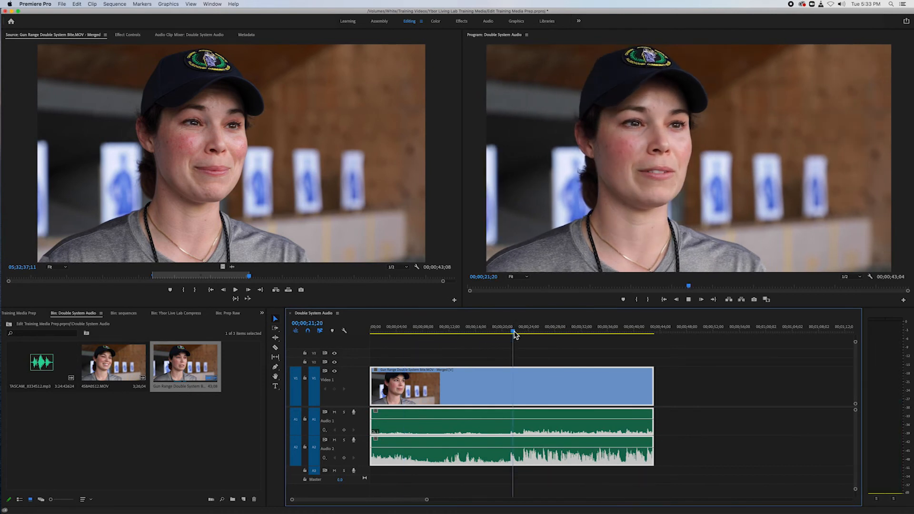
pyautogui.press('space')
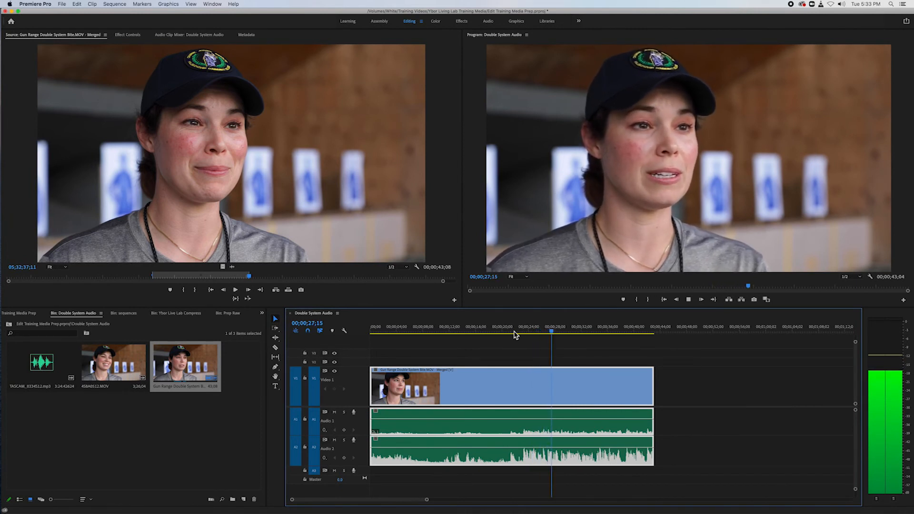
pyautogui.press('space')
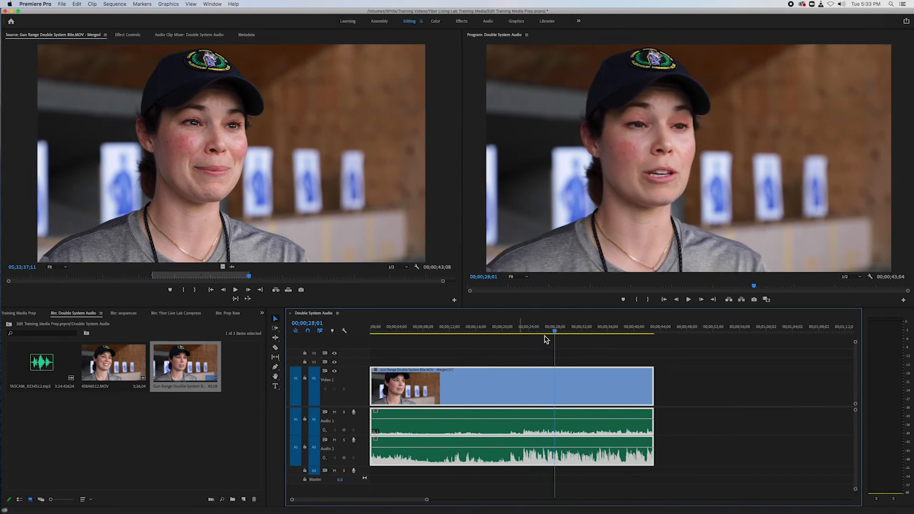
pyautogui.moveTo(554, 330); pyautogui.dragTo(494, 372)
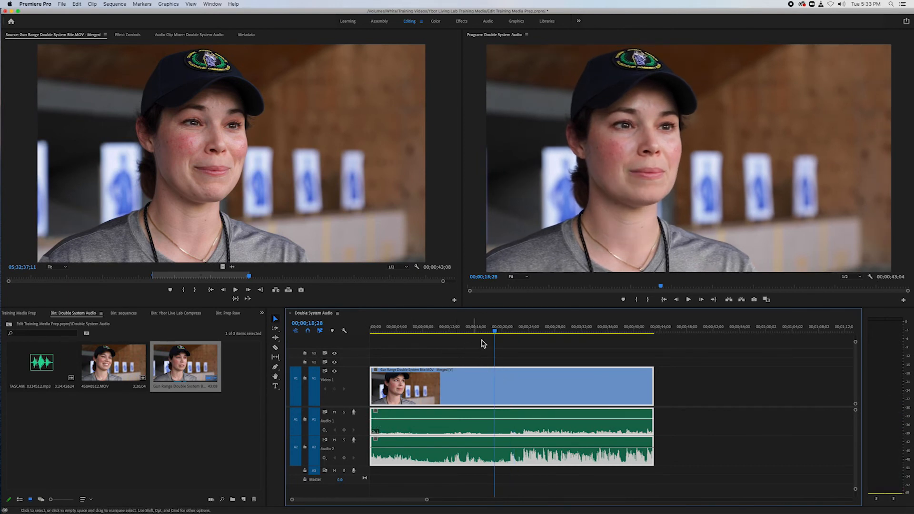
pyautogui.moveTo(496, 331); pyautogui.dragTo(529, 331)
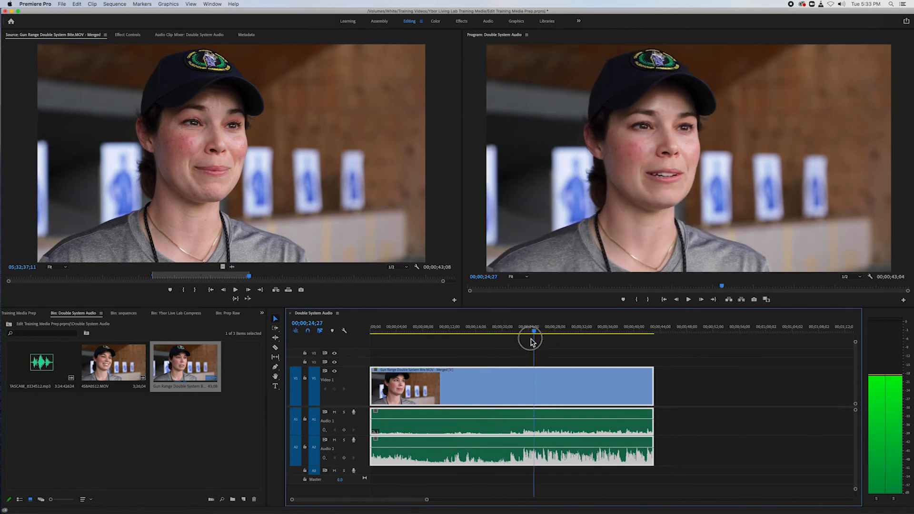
# Step: Review the Merge Clips settings for the TASCAM audio file and the original MOV clip, and close them without merging
pyautogui.click(109, 417)
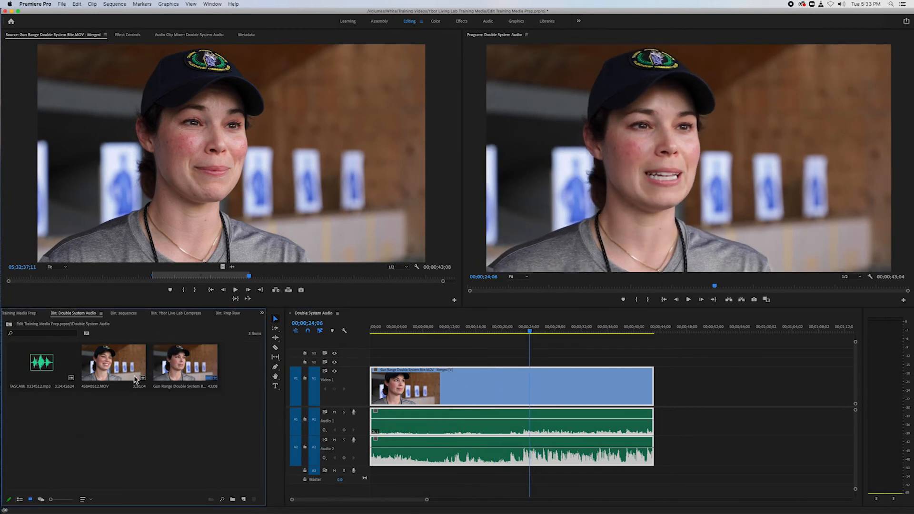
pyautogui.moveTo(119, 425); pyautogui.dragTo(50, 364)
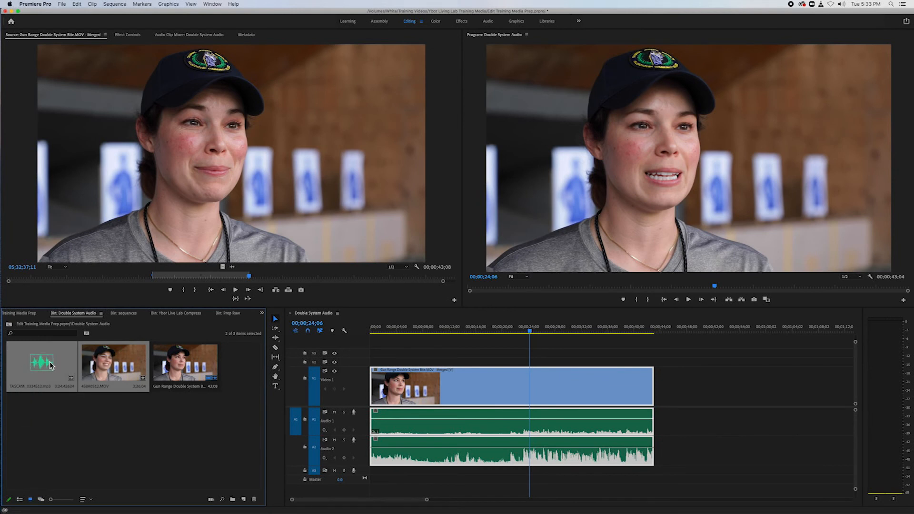
pyautogui.rightClick(51, 365)
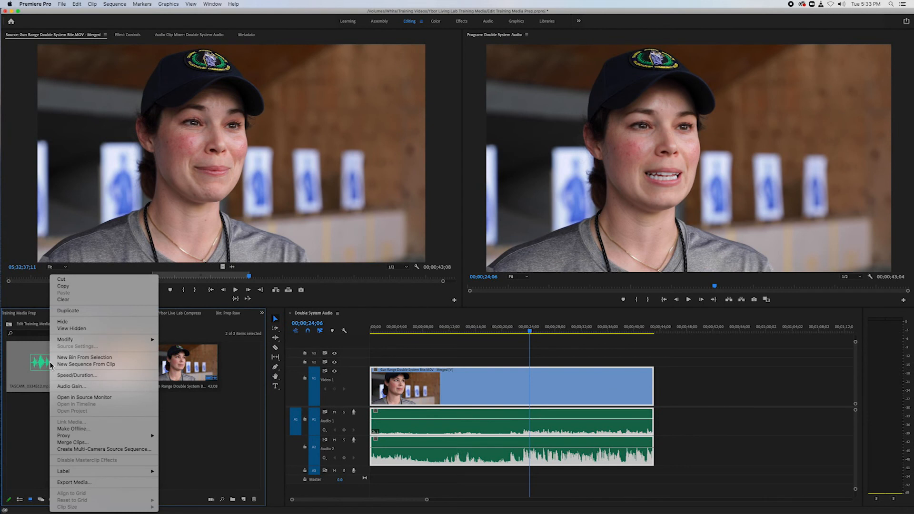
pyautogui.click(98, 443)
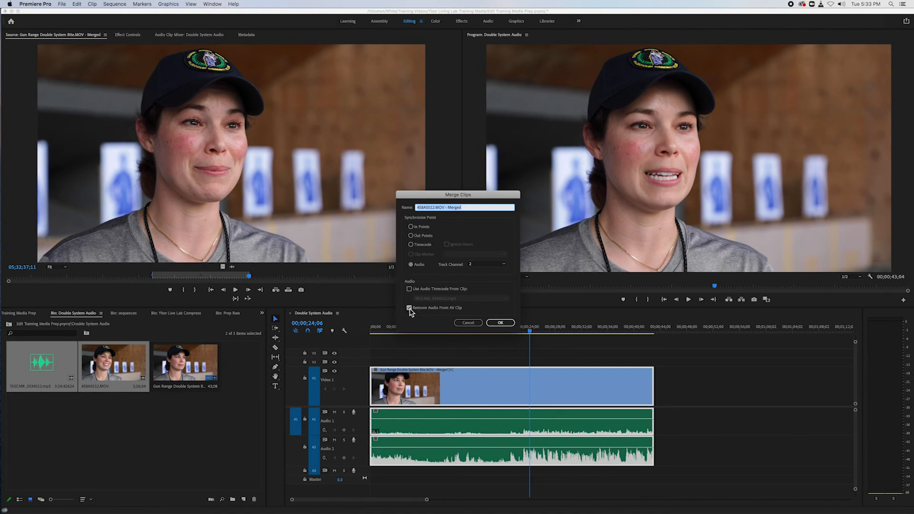
pyautogui.click(467, 324)
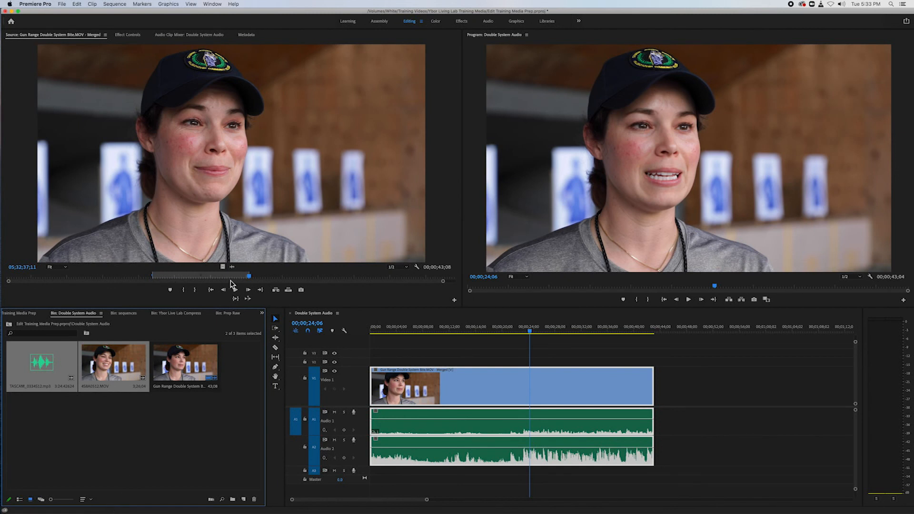
# Step: Play the merged clip in the source monitor from its beginning, pausing at intervals to check the audio
pyautogui.moveTo(250, 277); pyautogui.dragTo(3, 289)
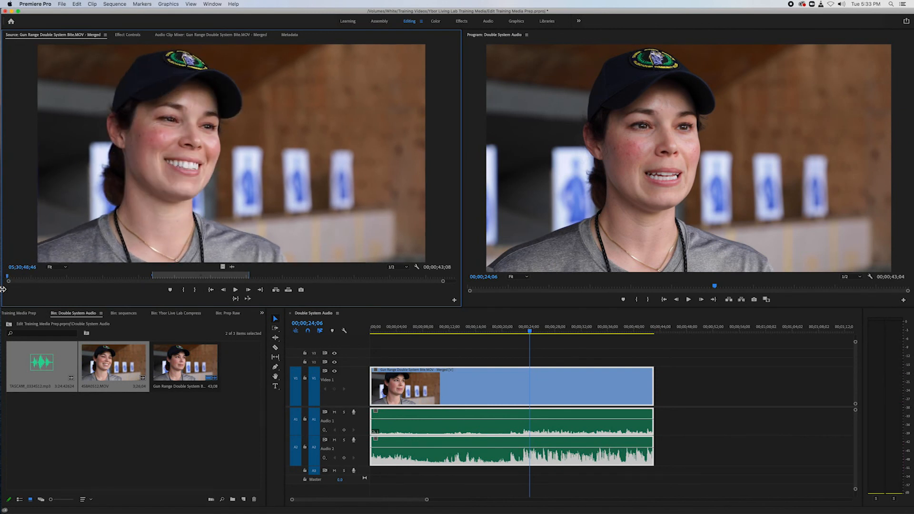
pyautogui.press('space')
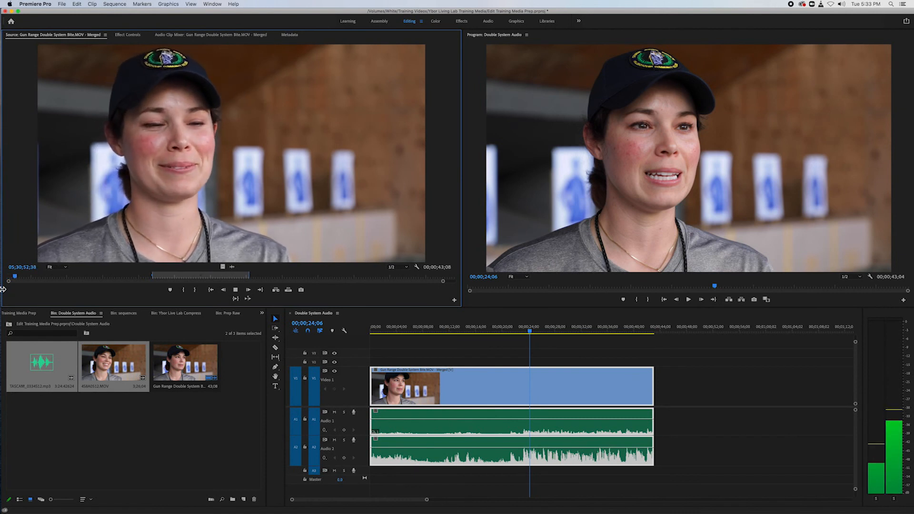
pyautogui.press('space')
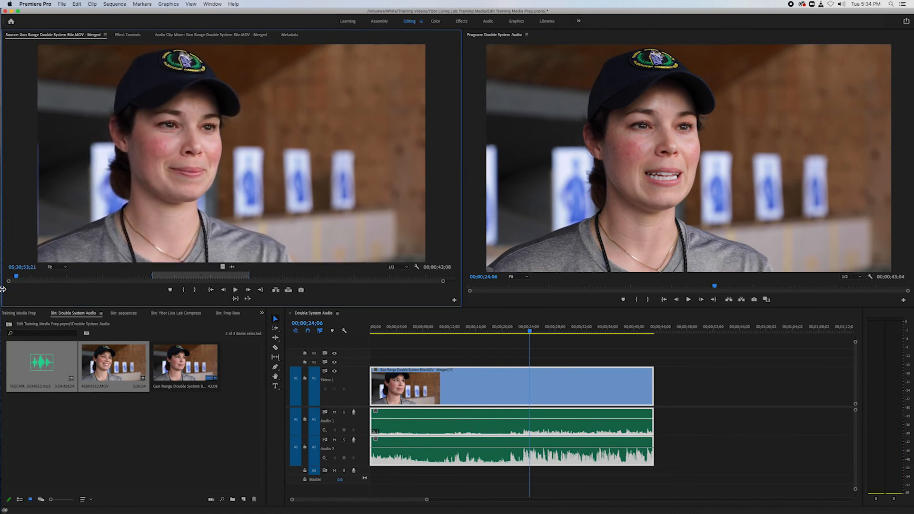
pyautogui.press('space')
pyautogui.press('space')
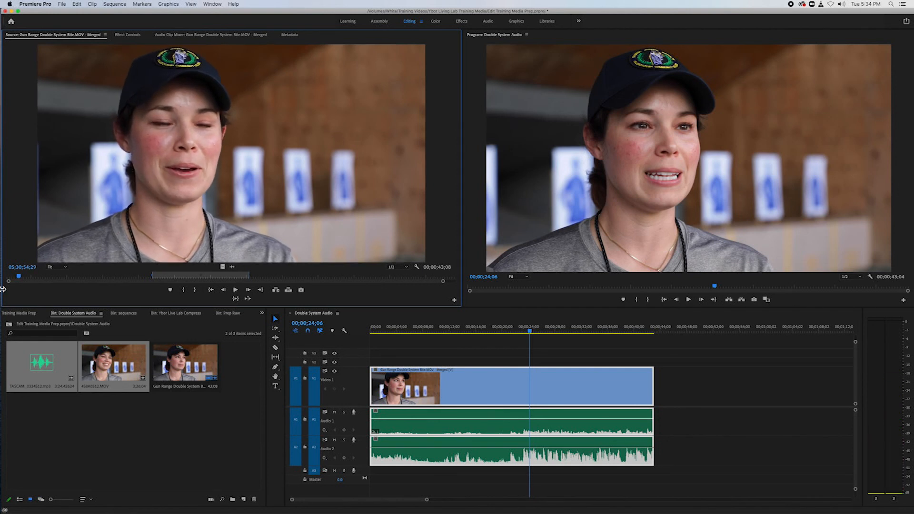
pyautogui.press('space')
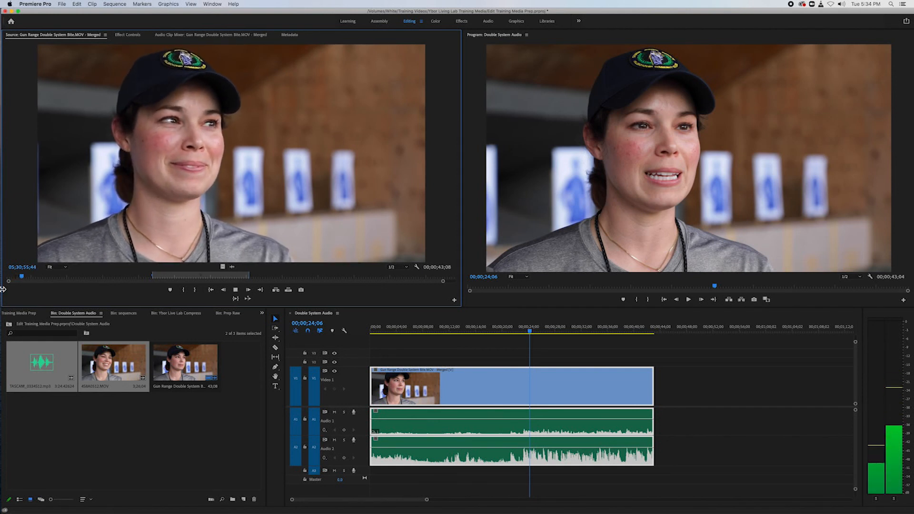
pyautogui.press('space')
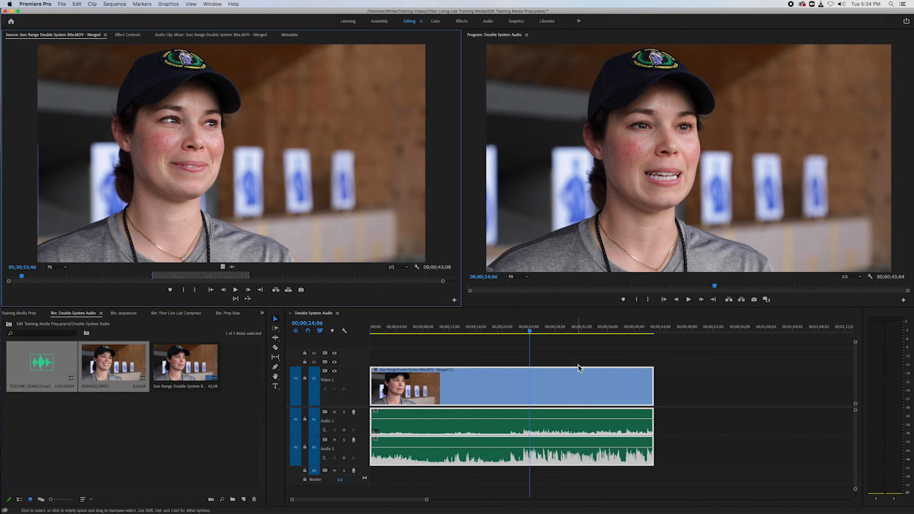
pyautogui.moveTo(611, 512)
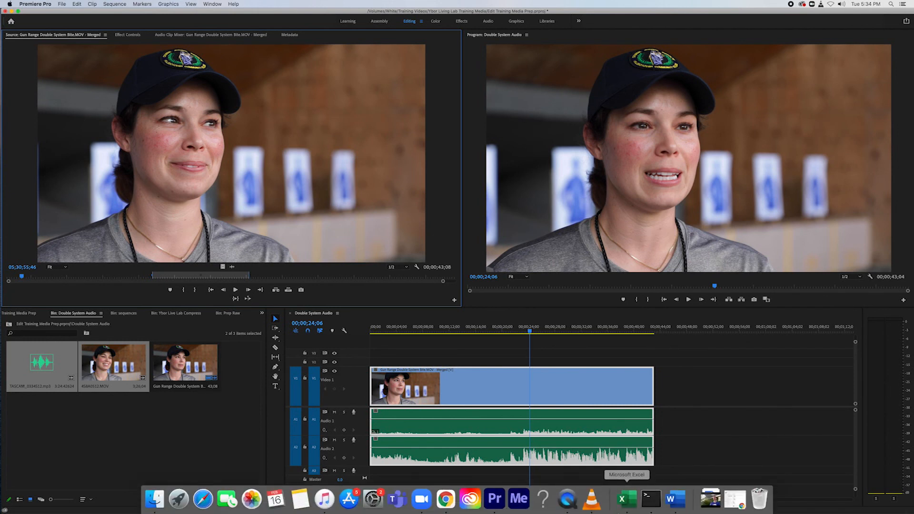